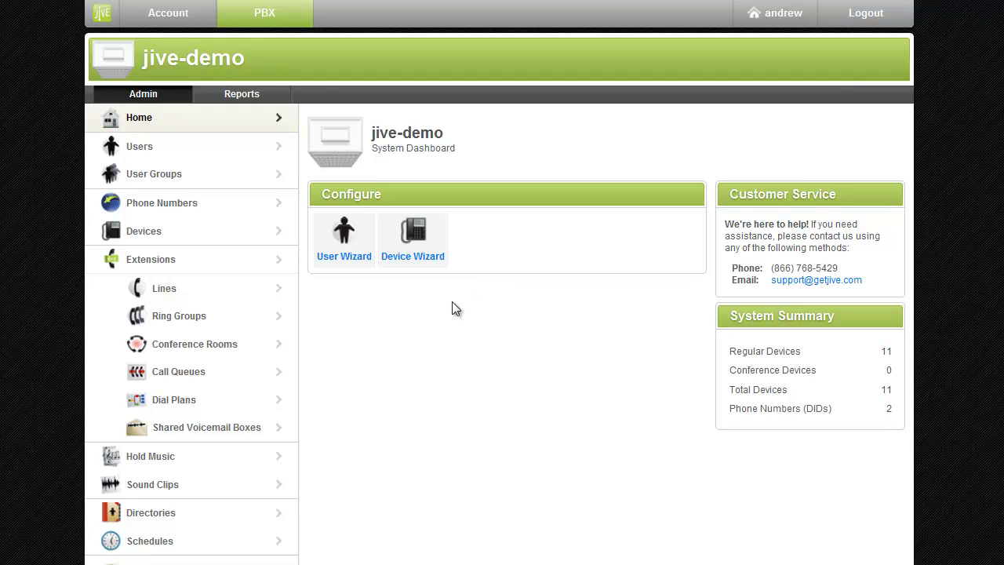
Start a new Dial Plan extension 1008 and name it 'Normal Operations'
left_click(191, 402)
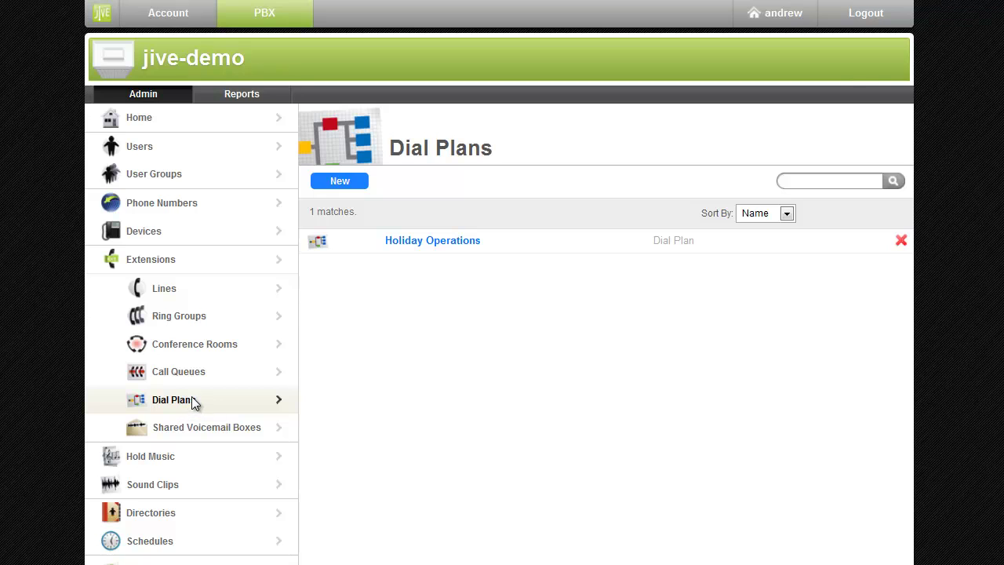
left_click(339, 183)
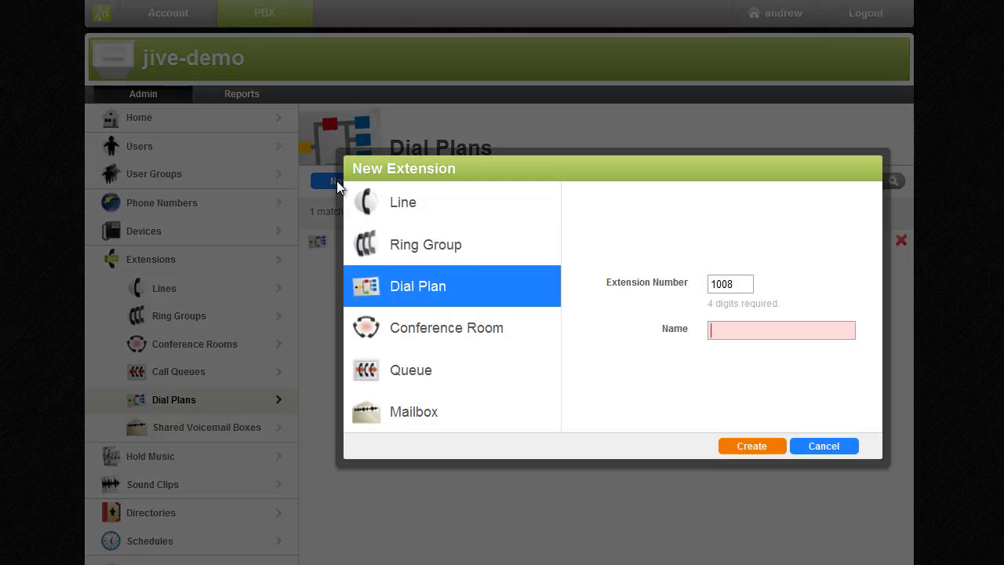
left_click(714, 331)
type("Normal Operations")
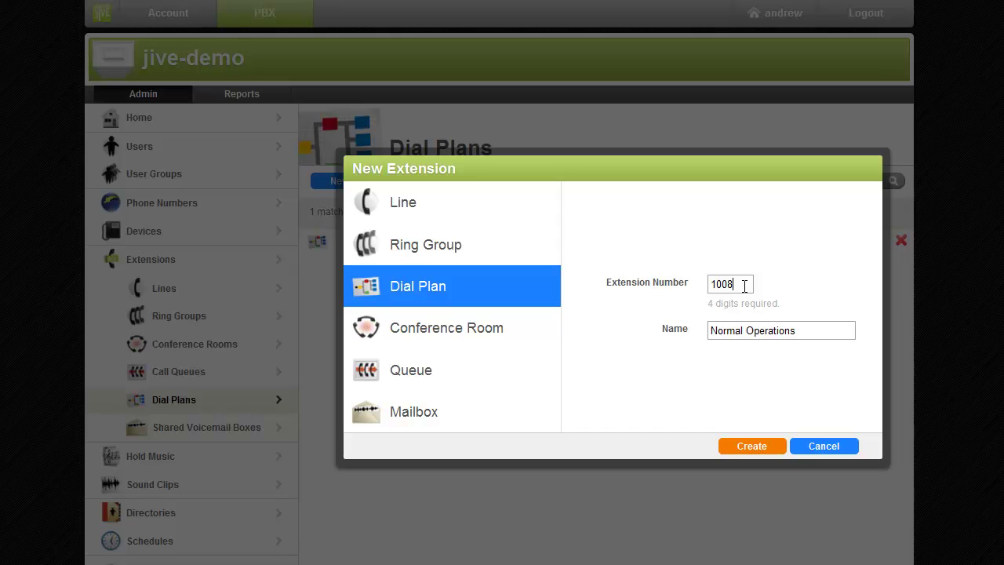
Create dial plan 1008 Normal Operations and launch its call-flow editor
left_click(754, 446)
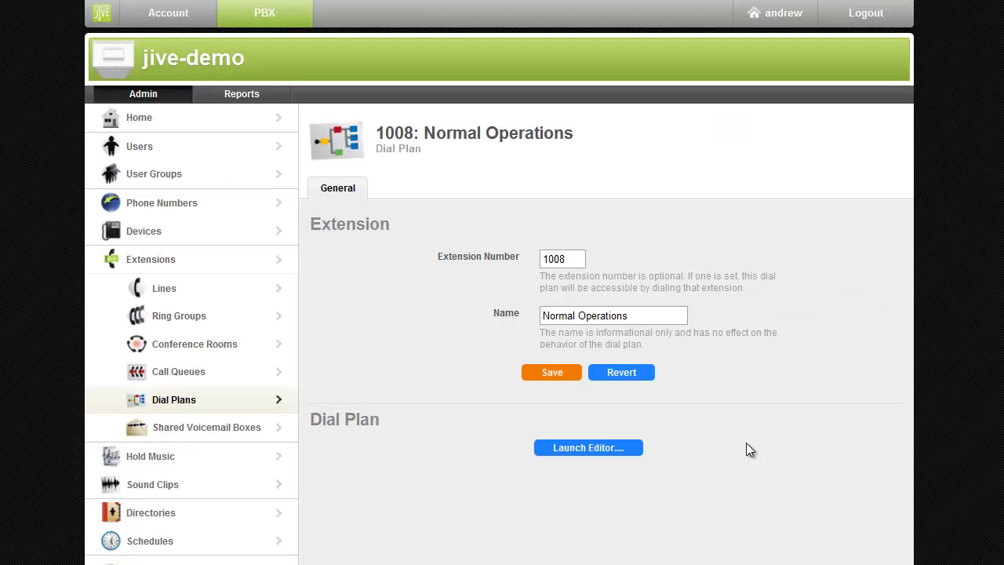
left_click(625, 452)
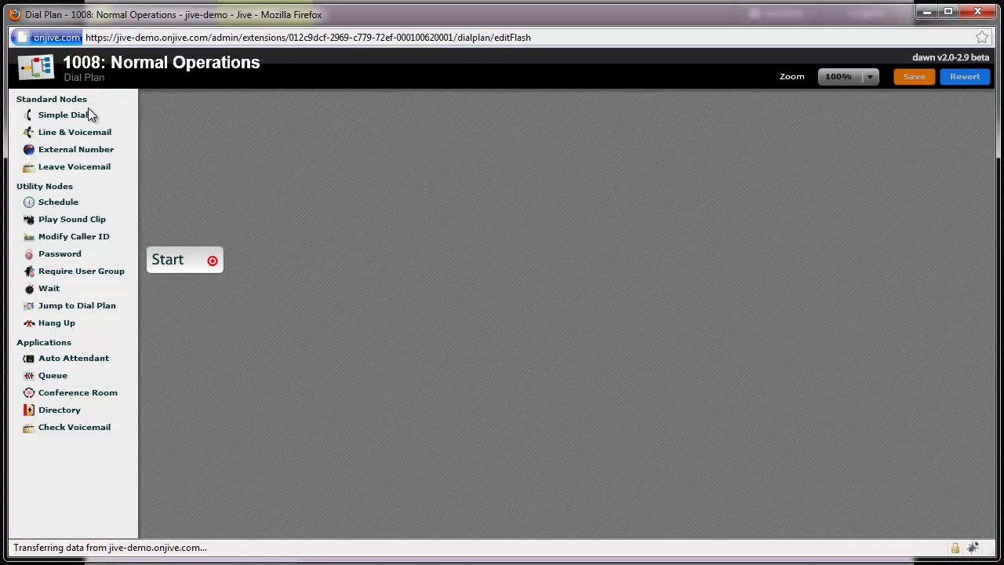
Add a Simple Dial to 1004 with a 15-second timeout, leading into a new Auto Attendant
left_click_drag(83, 117, 259, 161)
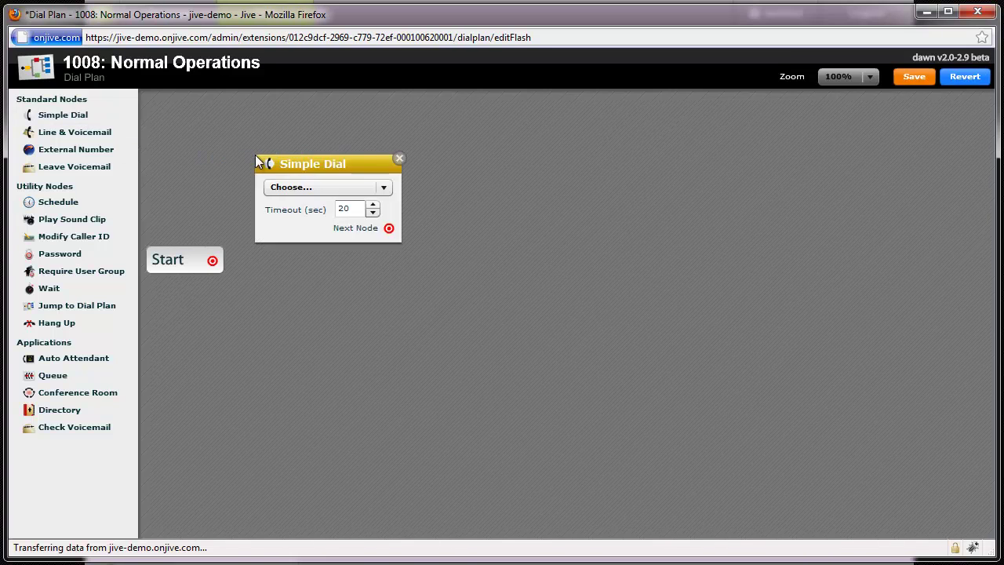
left_click(327, 187)
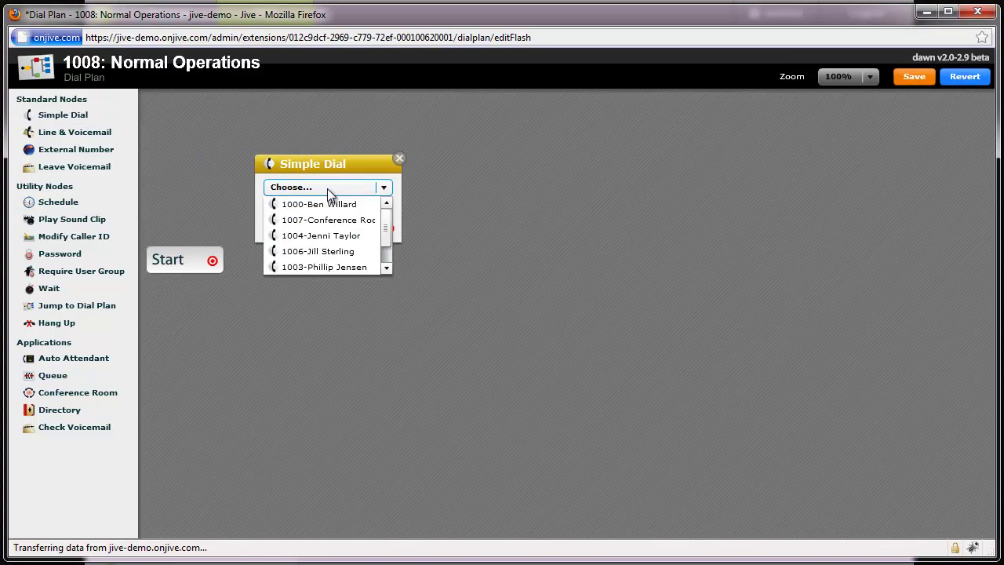
left_click(328, 234)
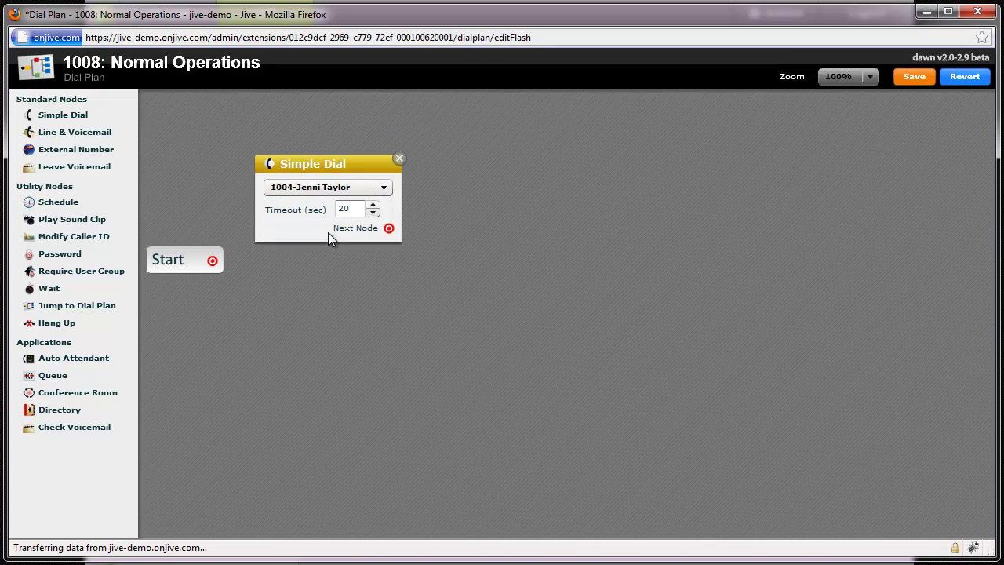
double_click(351, 208)
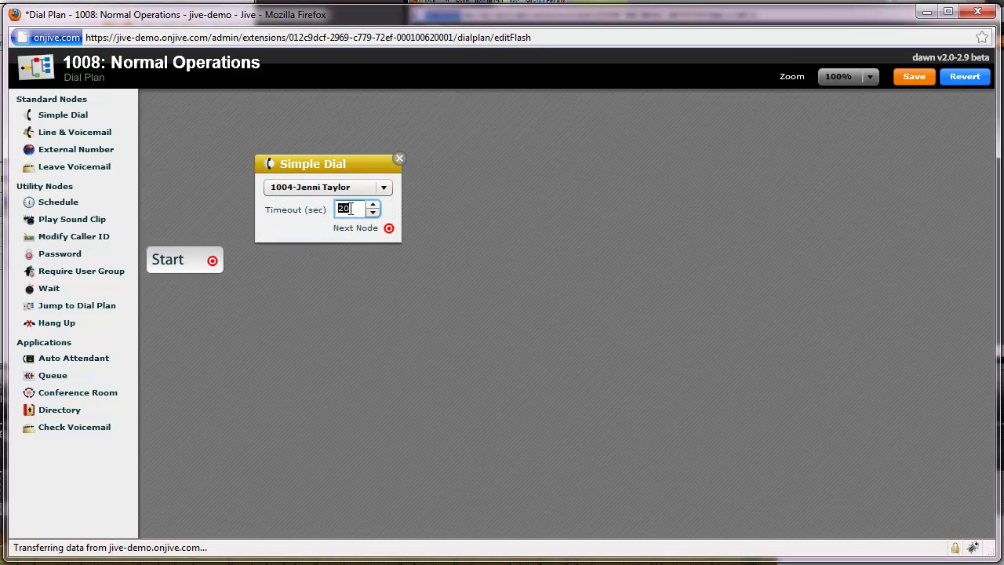
type("15")
left_click_drag(103, 363, 454, 140)
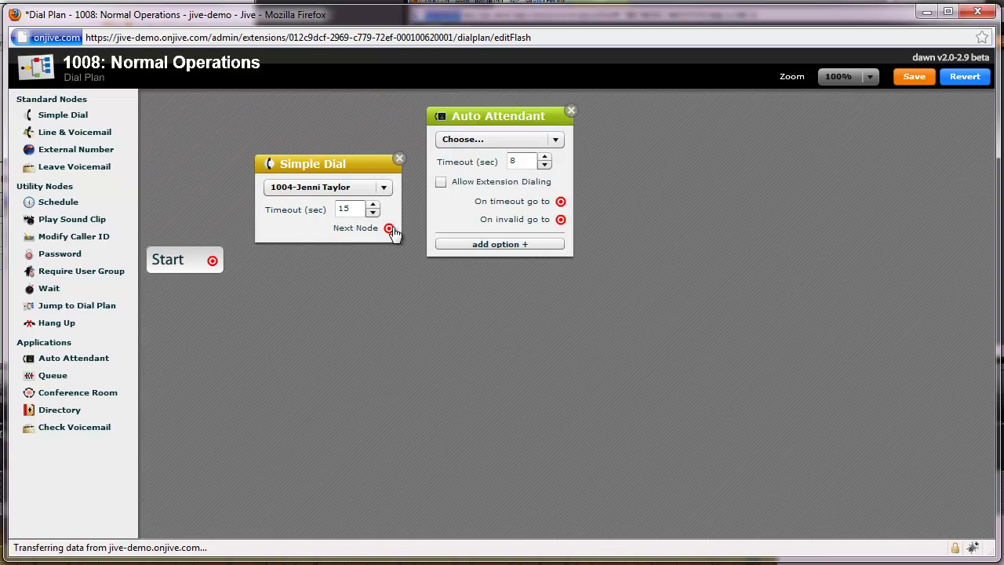
left_click_drag(389, 229, 437, 207)
Give the Auto Attendant the Day-time Message, extension dialing, a timeout loop-back, and a keypress option
left_click(484, 141)
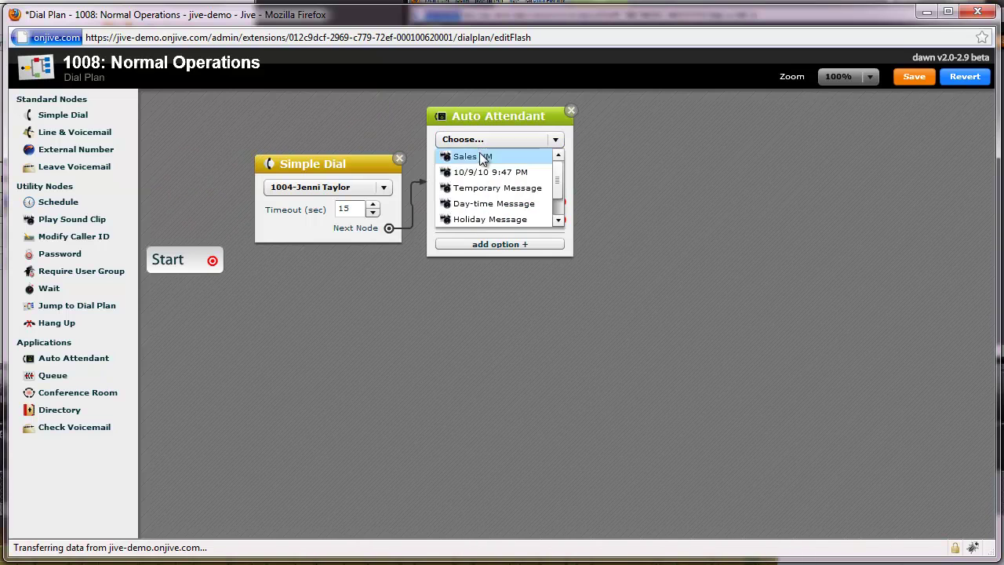
left_click(489, 203)
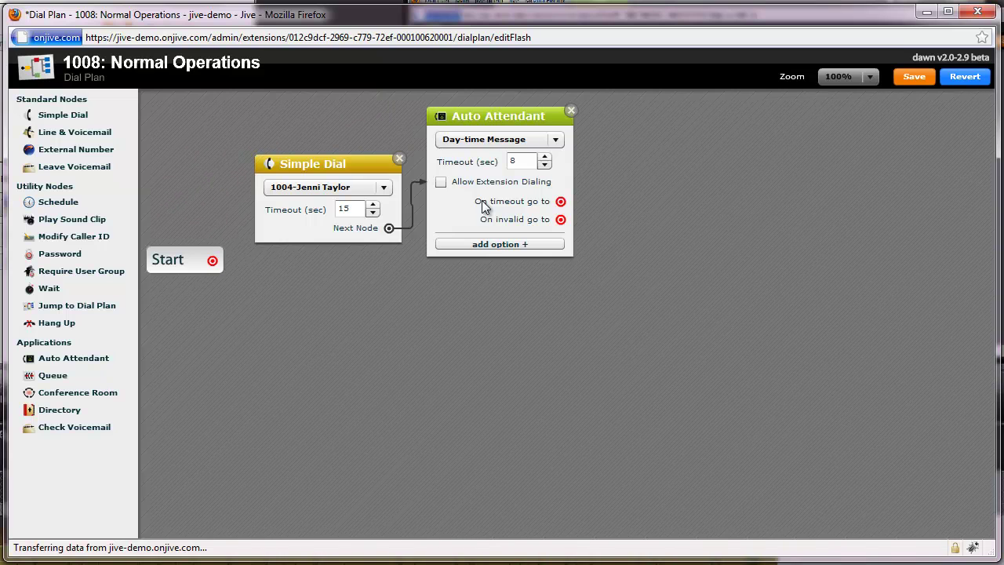
left_click(441, 183)
left_click_drag(560, 200, 537, 226)
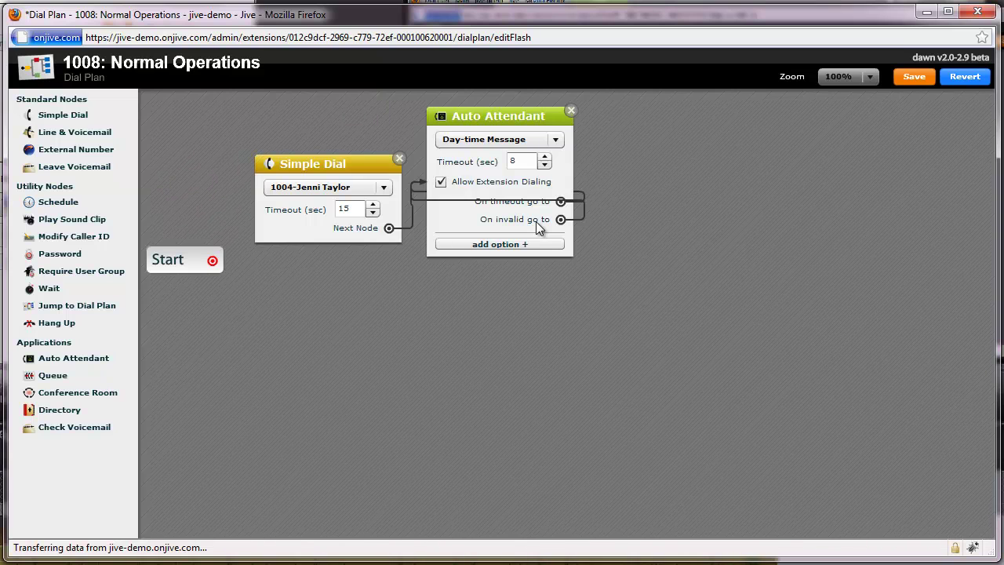
left_click(524, 245)
left_click(508, 246)
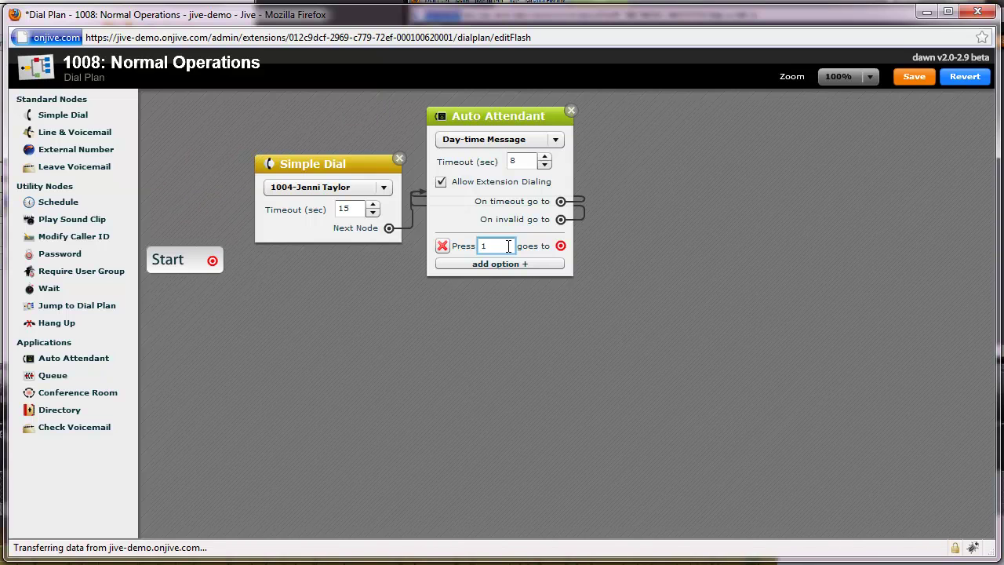
Route Press 1 to a new Simple Dial node ringing the Sales Group
left_click_drag(90, 118, 654, 146)
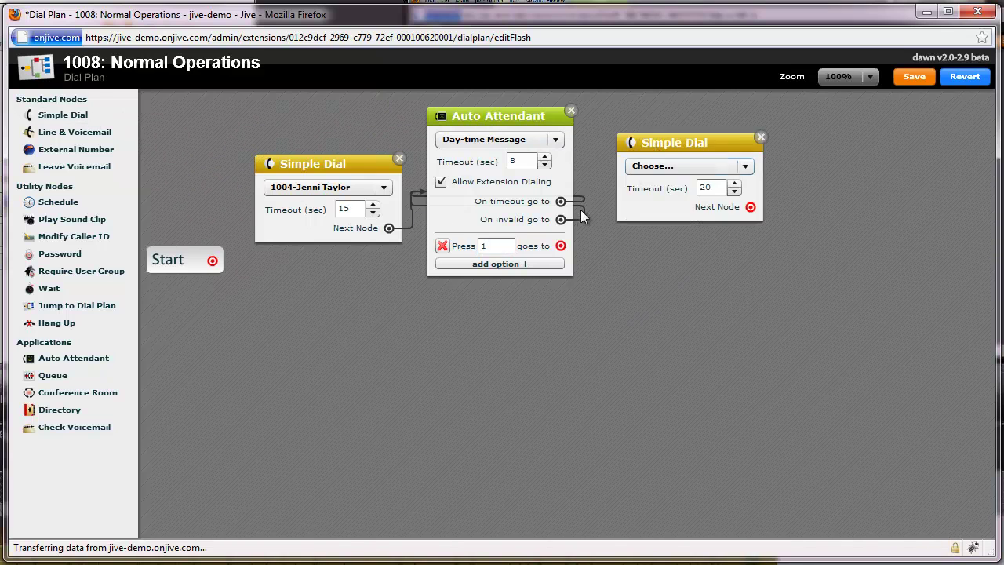
left_click_drag(560, 246, 663, 166)
left_click(663, 166)
left_click(657, 230)
Send unanswered Sales calls to mailbox 1000 with the Unavailable message, and add a second option
left_click_drag(91, 166, 818, 134)
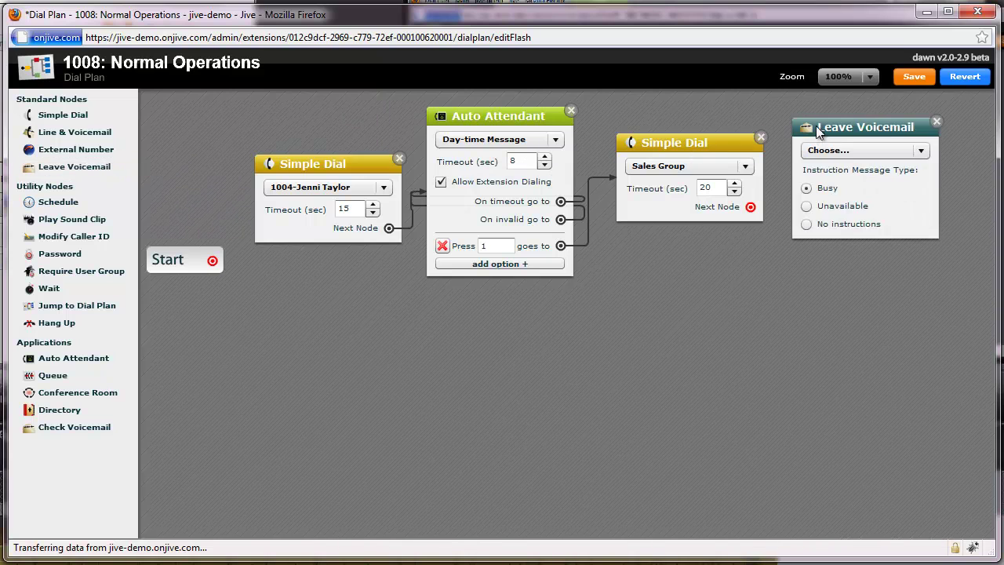
left_click_drag(751, 207, 812, 187)
left_click(834, 152)
left_click(836, 171)
left_click(829, 210)
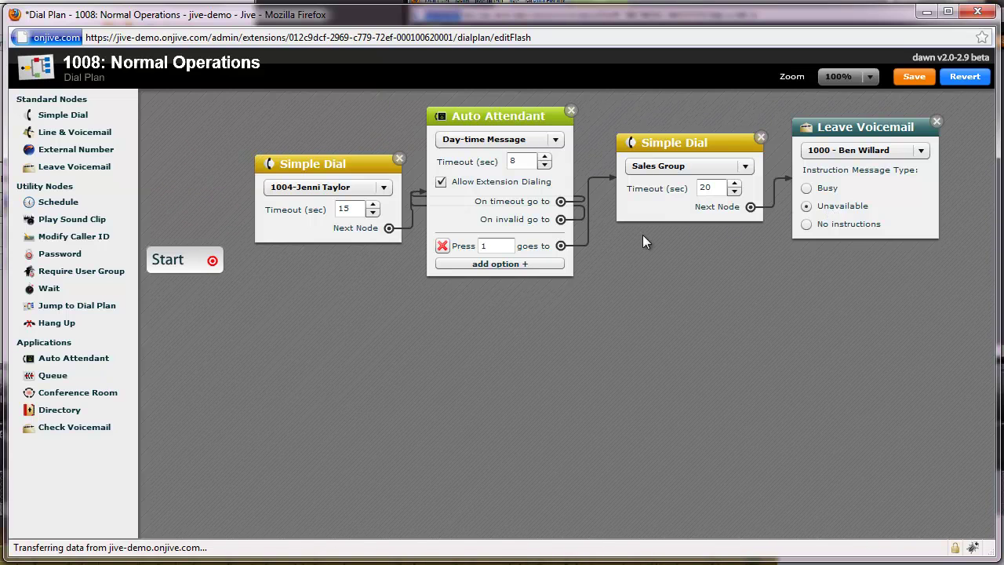
left_click(536, 262)
left_click(504, 265)
Make the second option Press 2 and route it to a Simple Dial ringing Support Group
type("2")
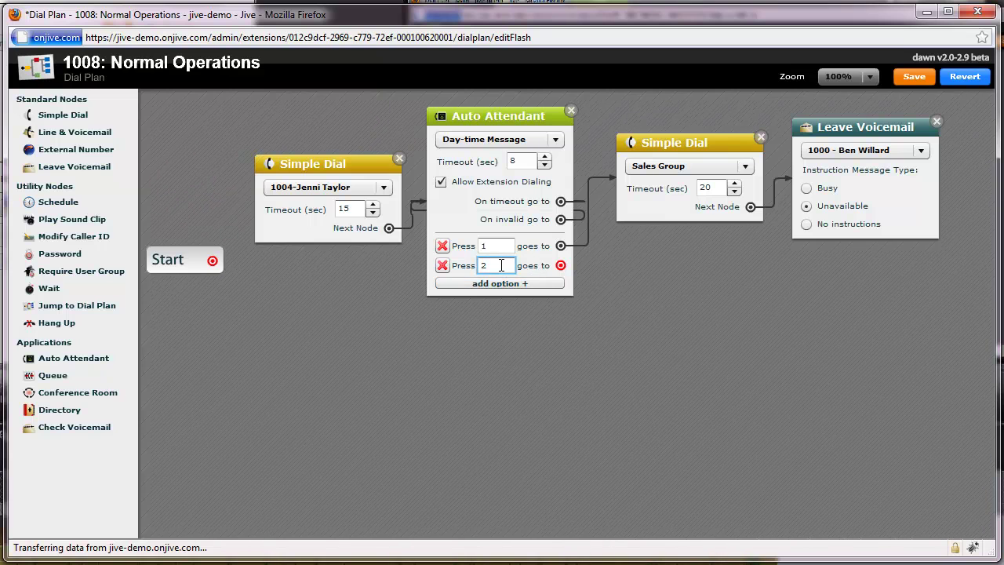
left_click_drag(74, 116, 666, 291)
left_click(671, 292)
scroll(670, 364, "down", 2)
left_click(670, 364)
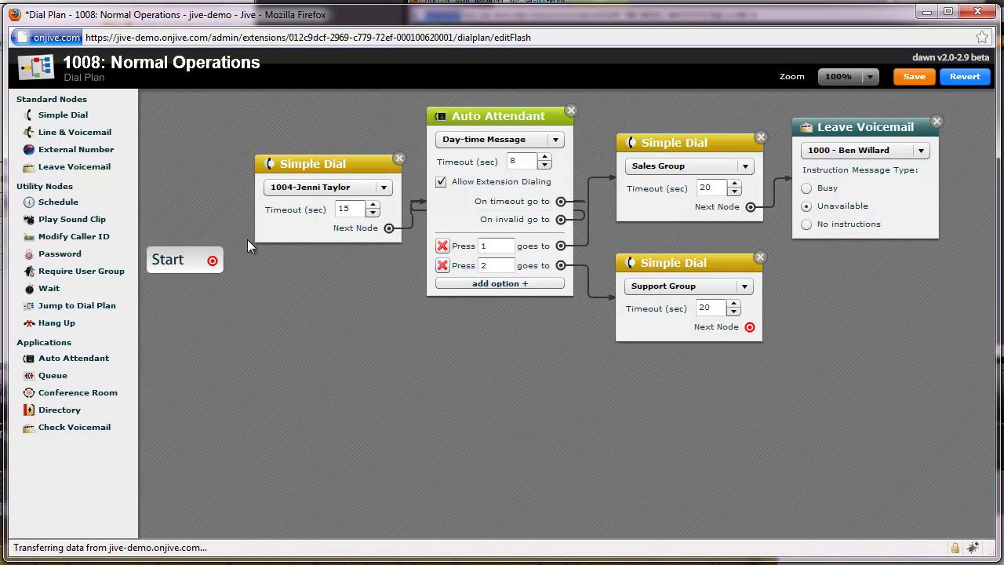
Send Support Group's overflow to a Play Sound Clip node playing Support VM
left_click_drag(103, 219, 807, 269)
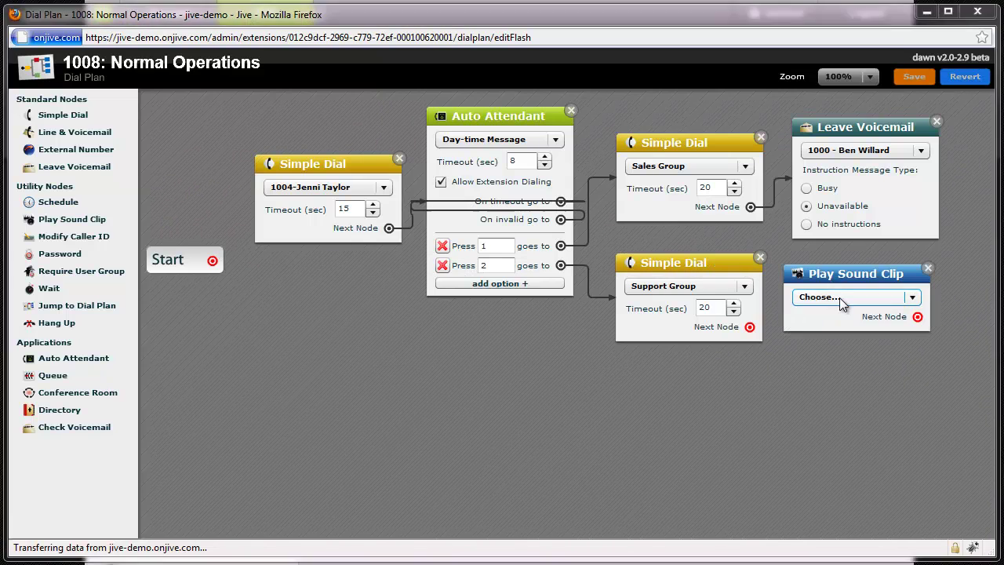
left_click(840, 299)
left_click(835, 315)
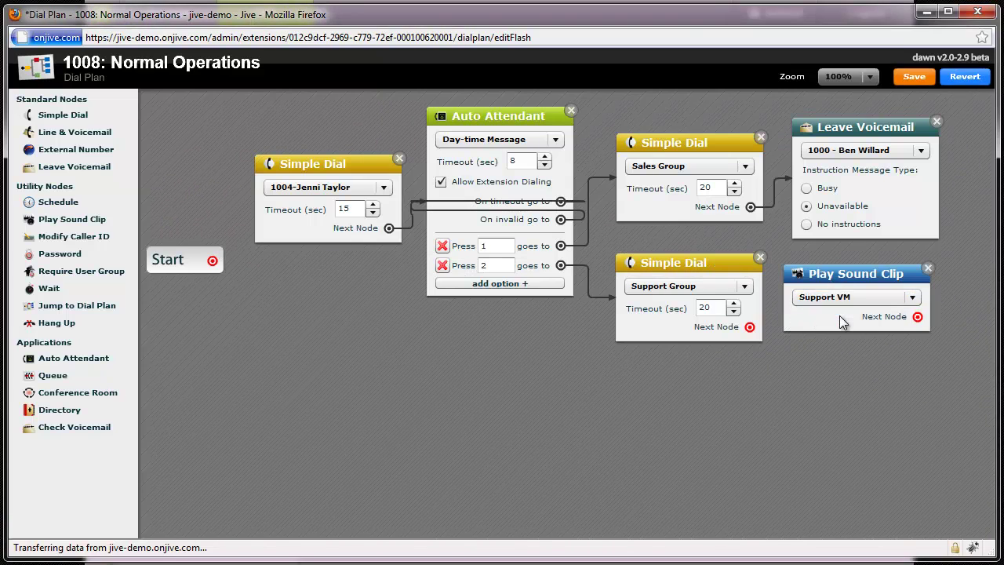
left_click_drag(750, 327, 813, 316)
Follow the sound clip with a Leave Voicemail node for mailbox 1006 with no instructions
left_click_drag(102, 166, 961, 271)
left_click_drag(854, 532, 935, 533)
left_click_drag(830, 316, 902, 302)
left_click(909, 274)
left_click(914, 339)
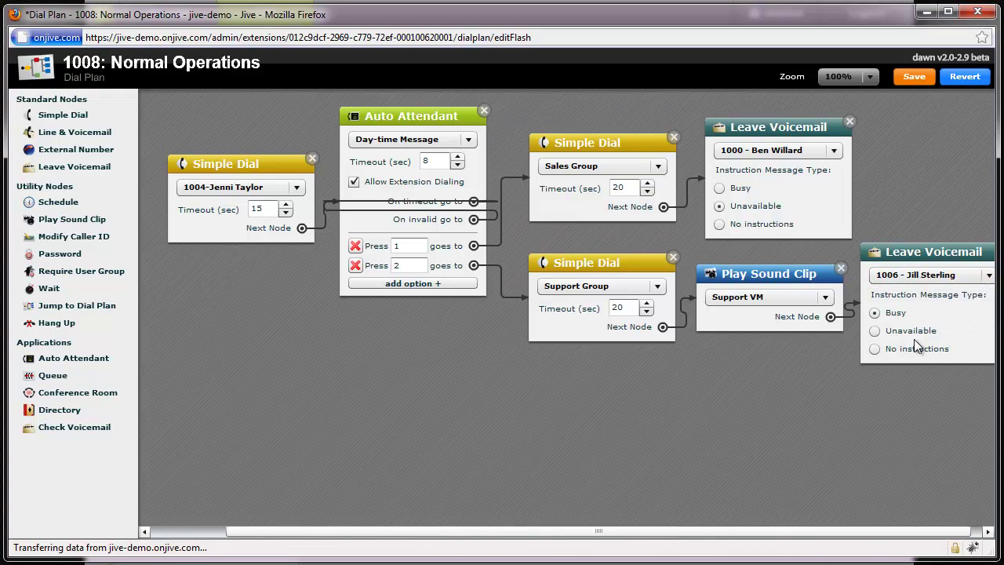
left_click(914, 349)
Add Press 3 routed to a Simple Dial ringing 1003 with a 10-second timeout
left_click(414, 283)
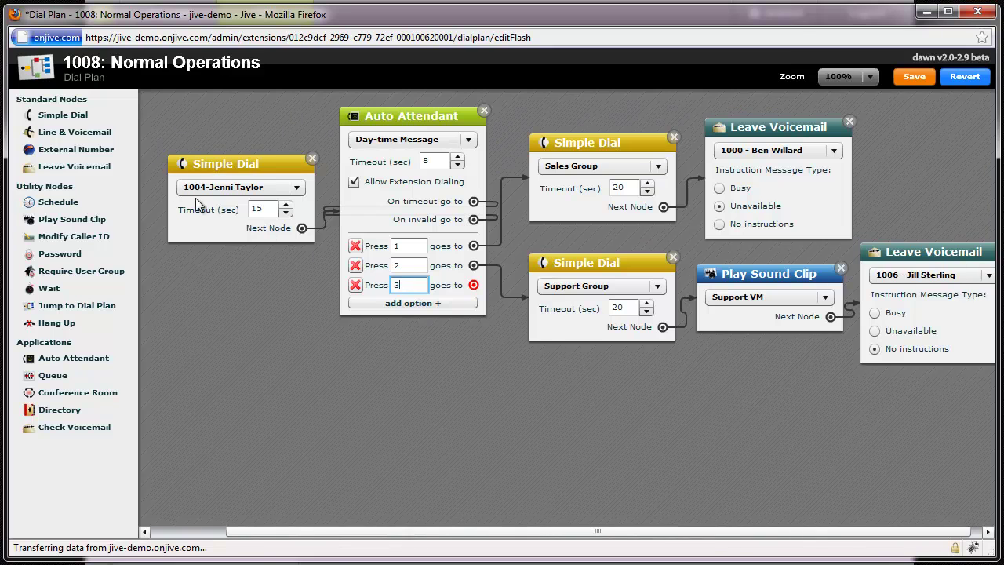
left_click_drag(63, 115, 586, 361)
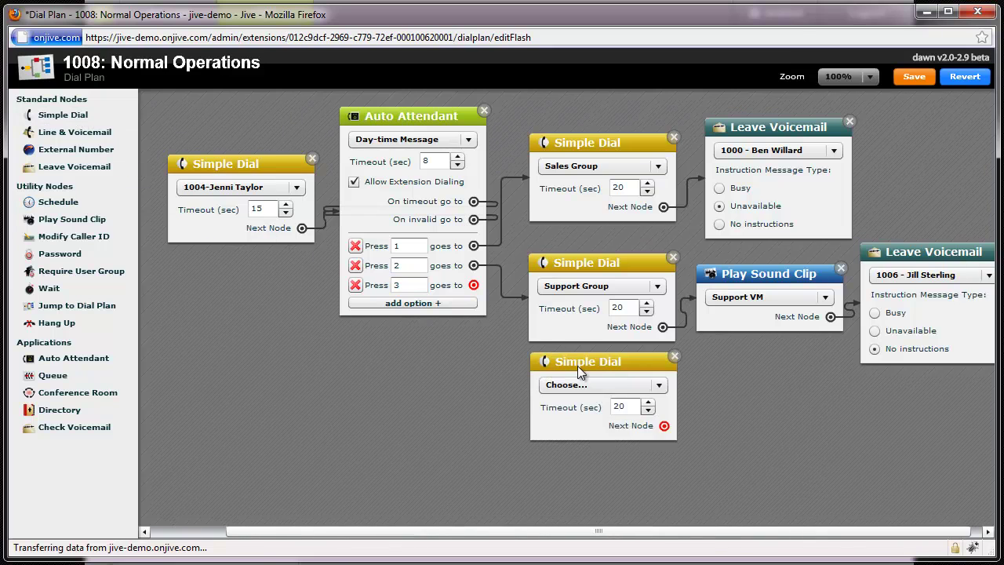
left_click(601, 384)
left_click(593, 463)
left_click_drag(474, 284, 610, 406)
double_click(618, 410)
type("10")
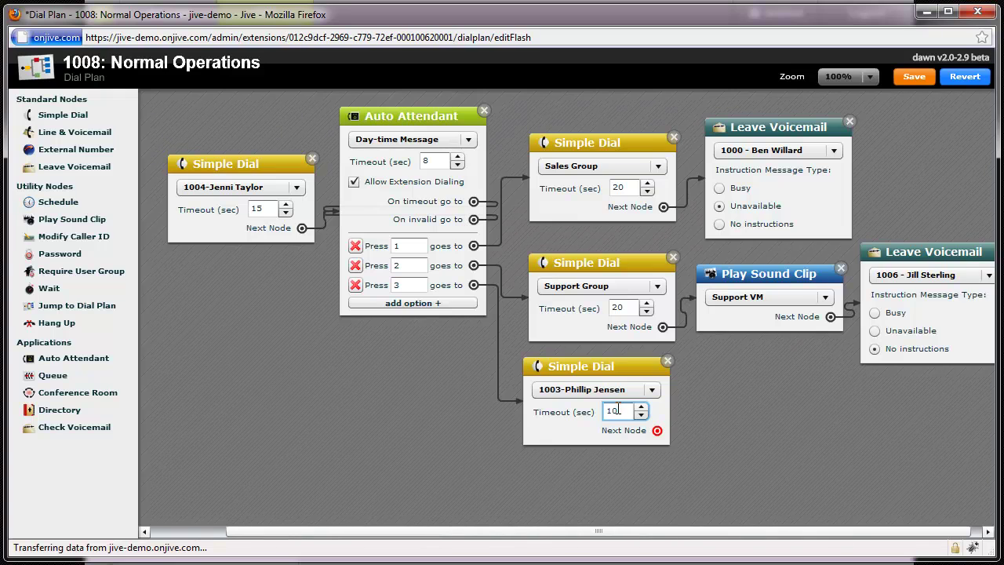
Send the 1003 dial's overflow to an External Number node and enter the external phone number
left_click(108, 157)
left_click_drag(108, 157, 768, 373)
left_click_drag(658, 432, 710, 439)
left_click(769, 398)
type("8015552034")
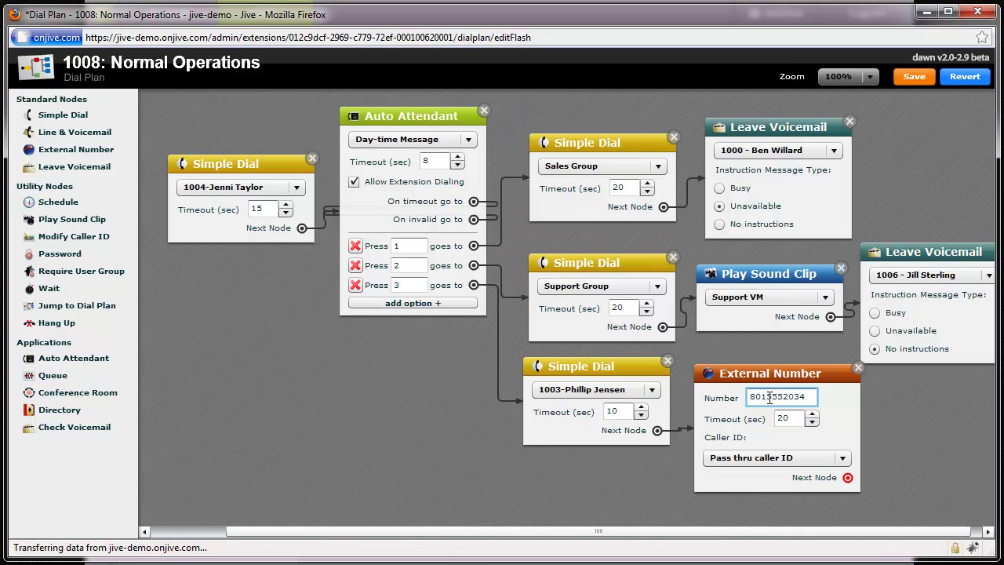
Overflow the external number to mailbox 1003 with Unavailable message; connect Start to the 1004 dial
left_click_drag(89, 173, 914, 401)
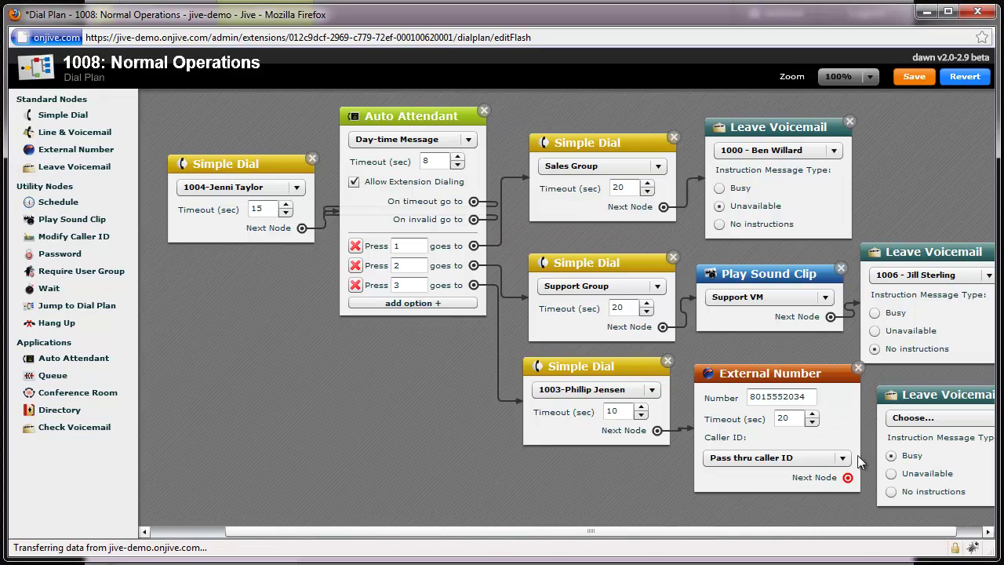
left_click_drag(847, 477, 894, 475)
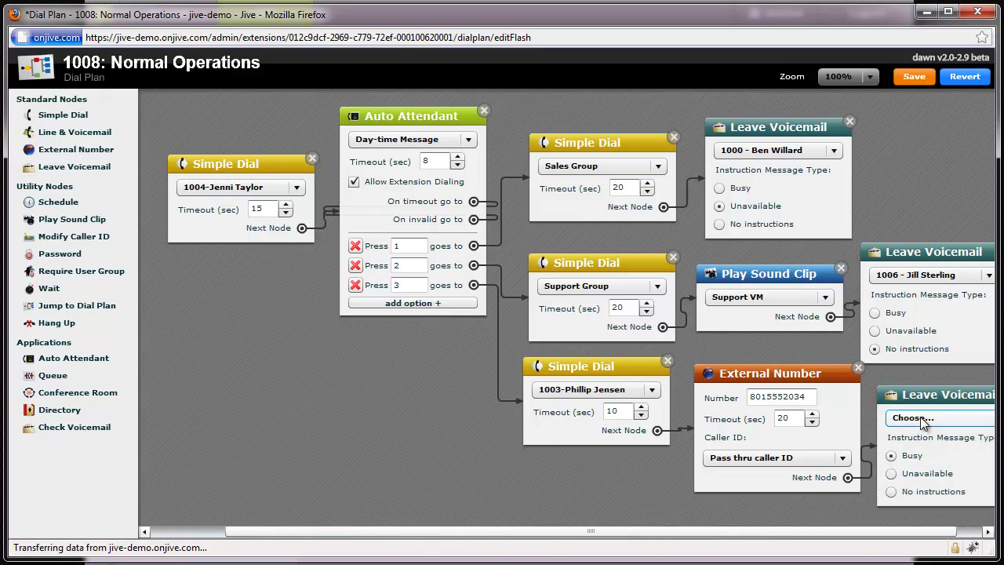
left_click(923, 420)
left_click(929, 495)
left_click(925, 478)
left_click_drag(866, 528, 791, 528)
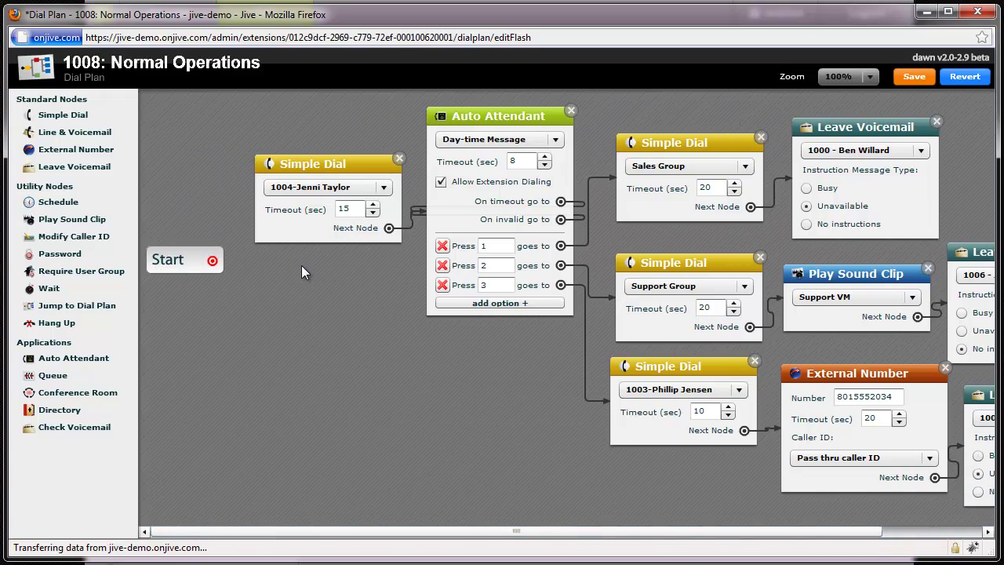
left_click_drag(211, 261, 264, 237)
Insert a Normal Hours Schedule node after Start, sending open-hours calls to the 1004 dial
left_click_drag(91, 204, 270, 312)
left_click(303, 299)
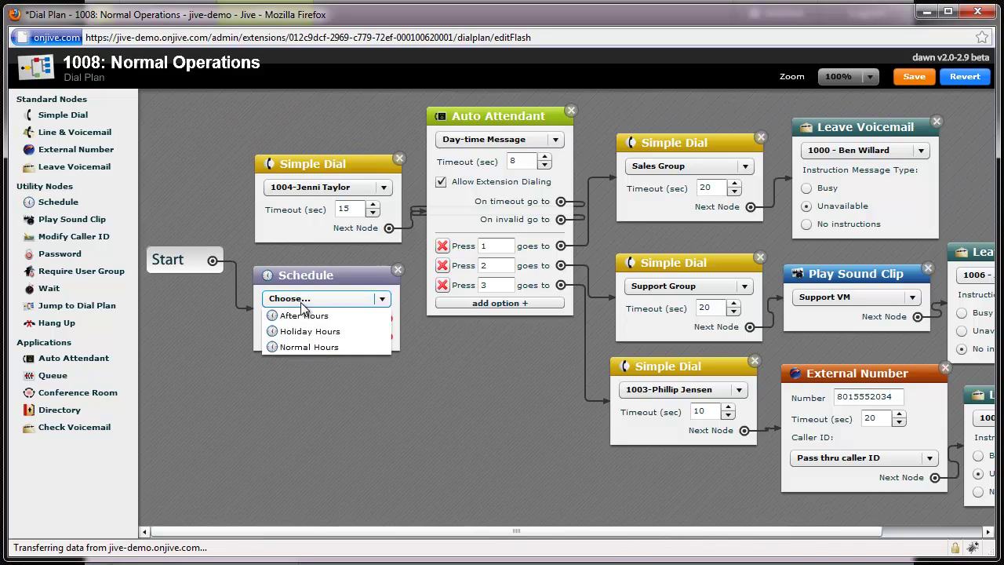
left_click(306, 346)
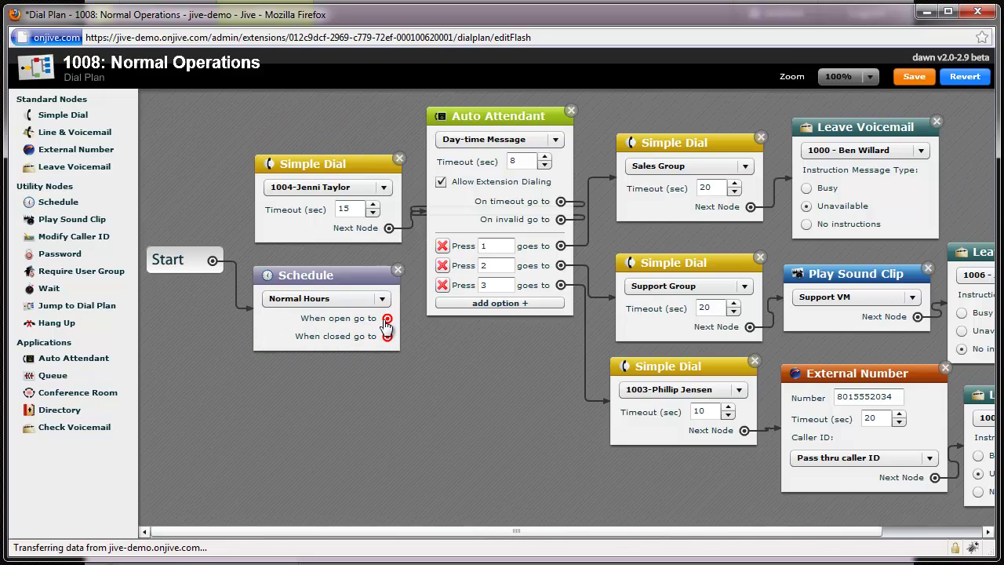
left_click_drag(388, 320, 390, 200)
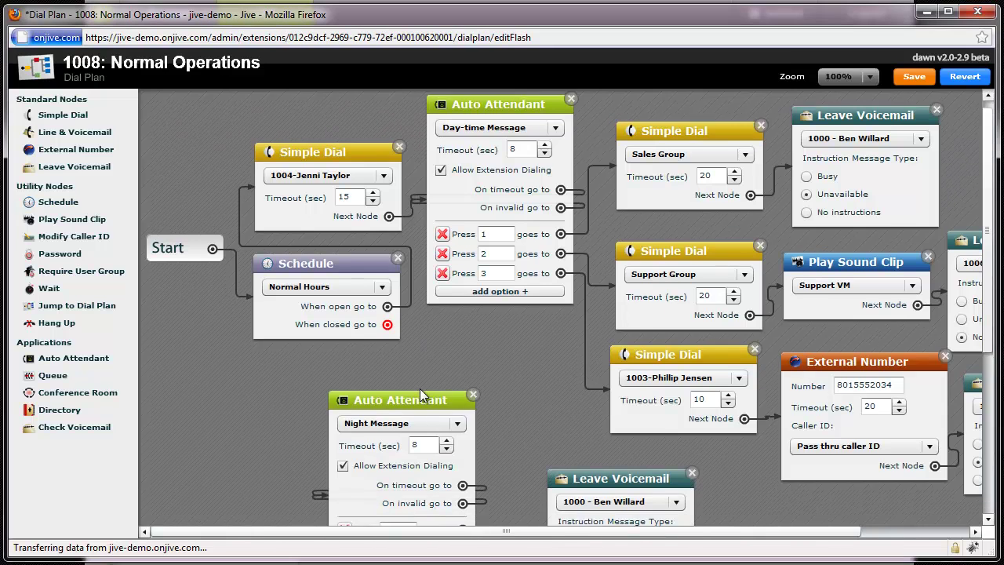
scroll(420, 388, "down", 5)
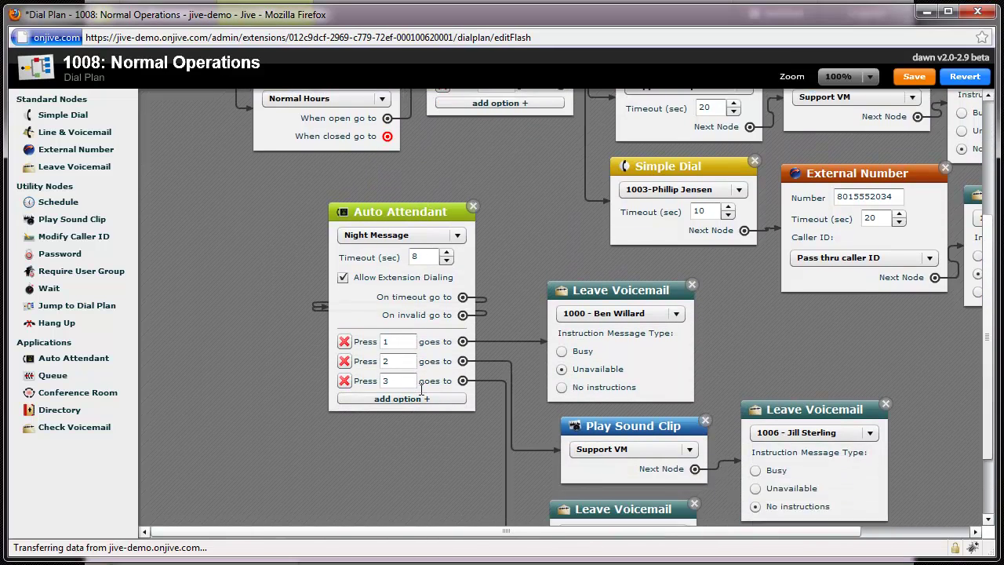
Connect the 'When closed go to' output to the Night Message auto attendant
scroll(421, 388, "down", 2)
scroll(422, 380, "up", 6)
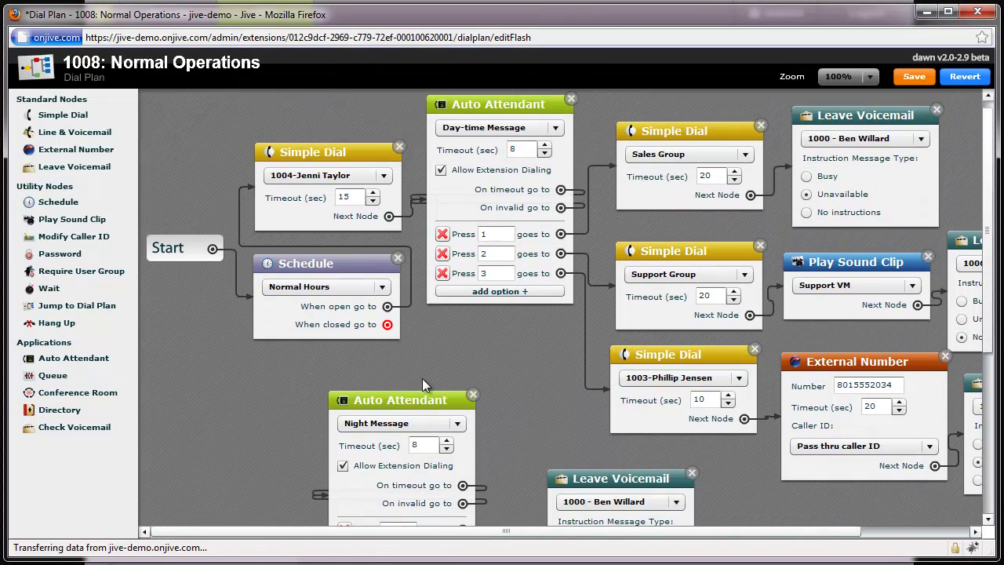
left_click(396, 409)
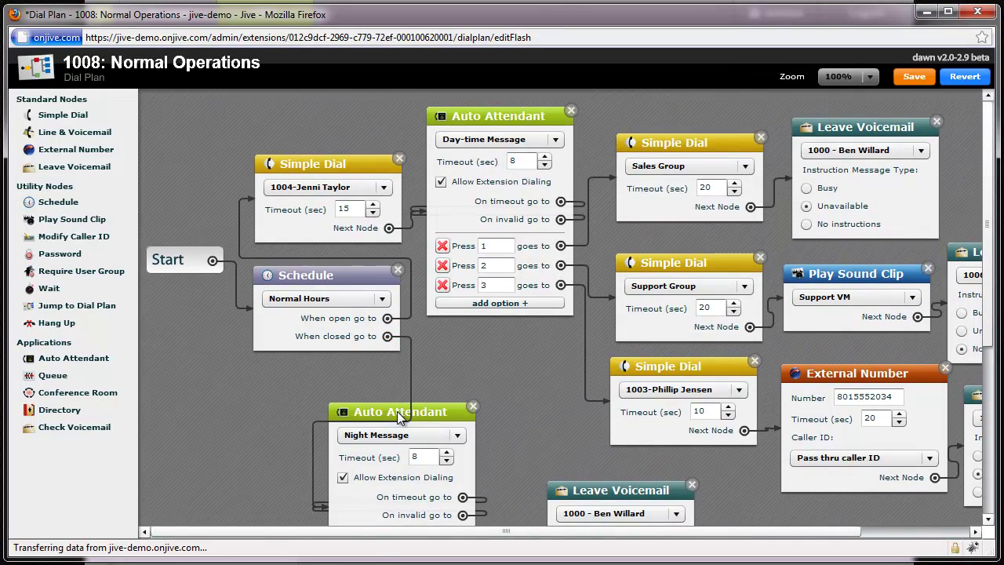
Save the dial plan, acknowledge the confirmation, and close the editor
left_click(902, 78)
left_click(518, 313)
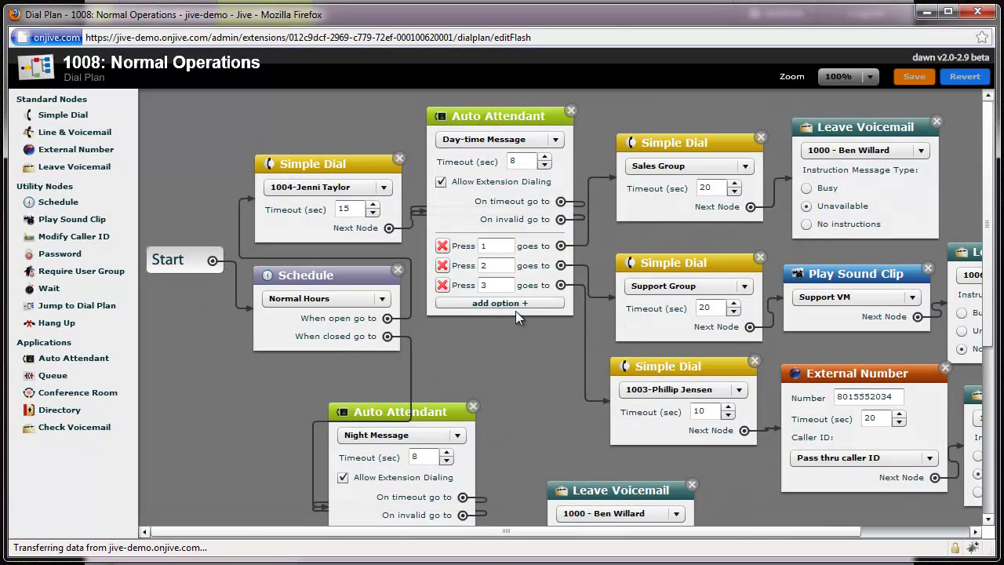
left_click(977, 11)
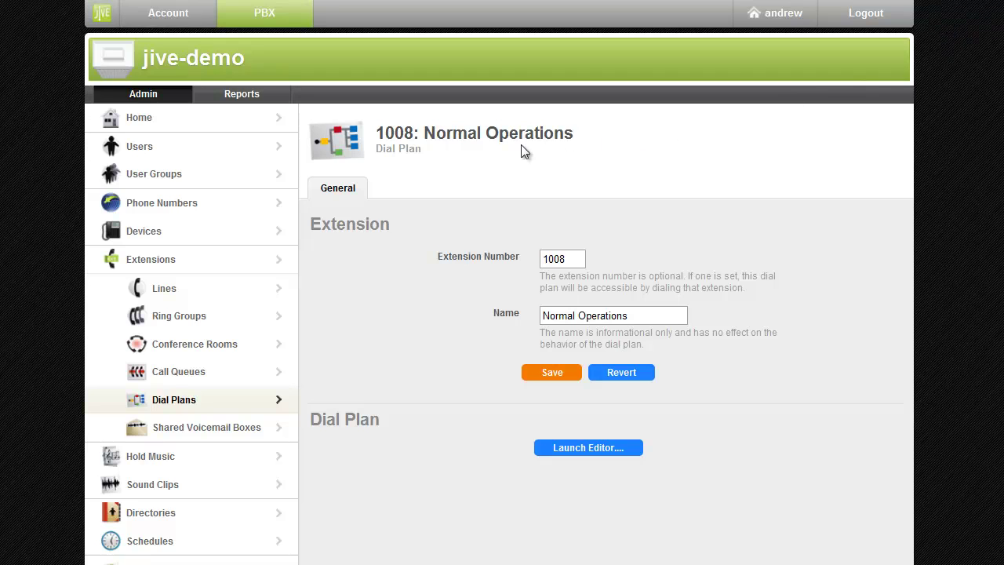
Point the second phone number's extension at 1008 Normal Operations and save its routing
left_click(242, 204)
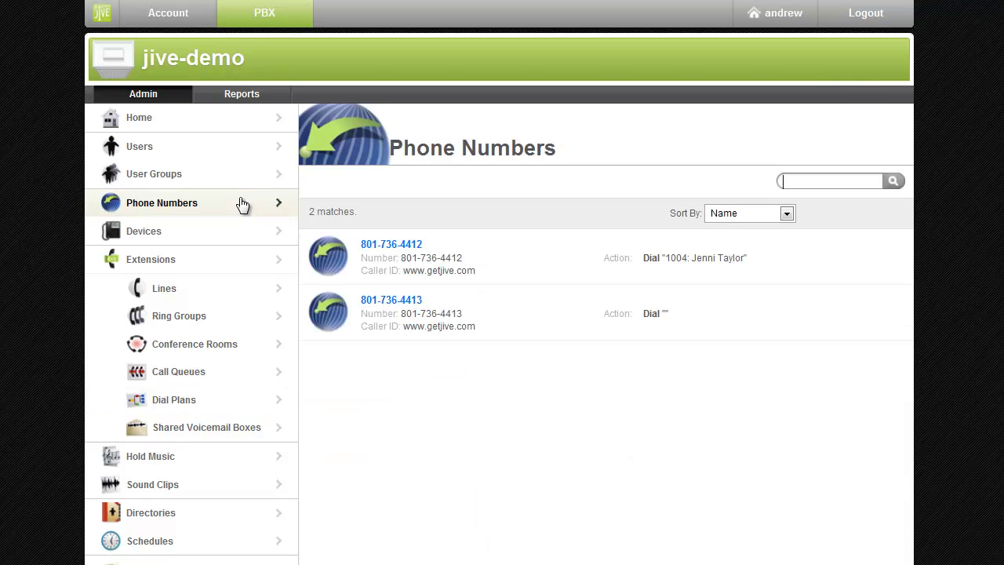
left_click(375, 302)
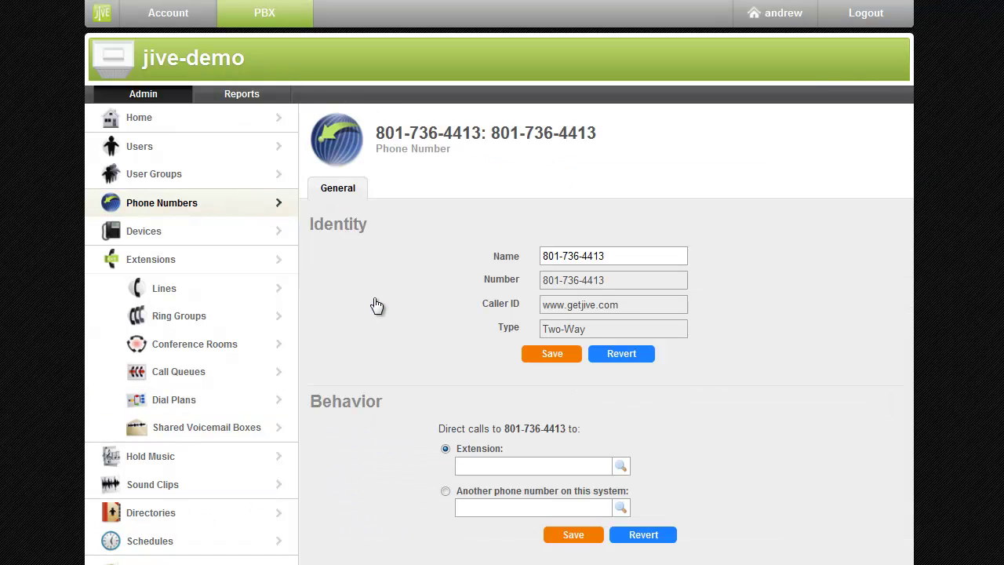
left_click(619, 469)
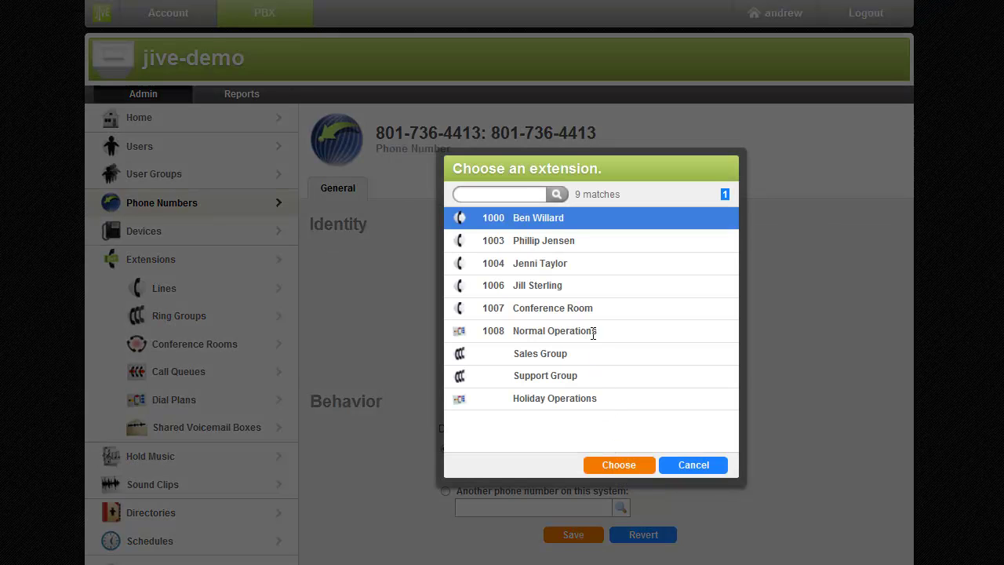
left_click(594, 331)
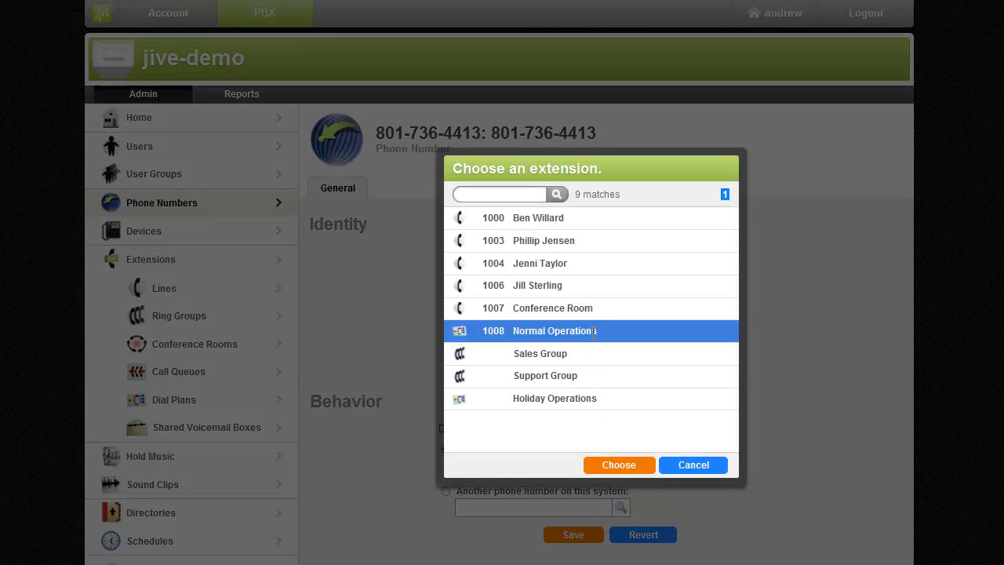
left_click(619, 465)
left_click(590, 537)
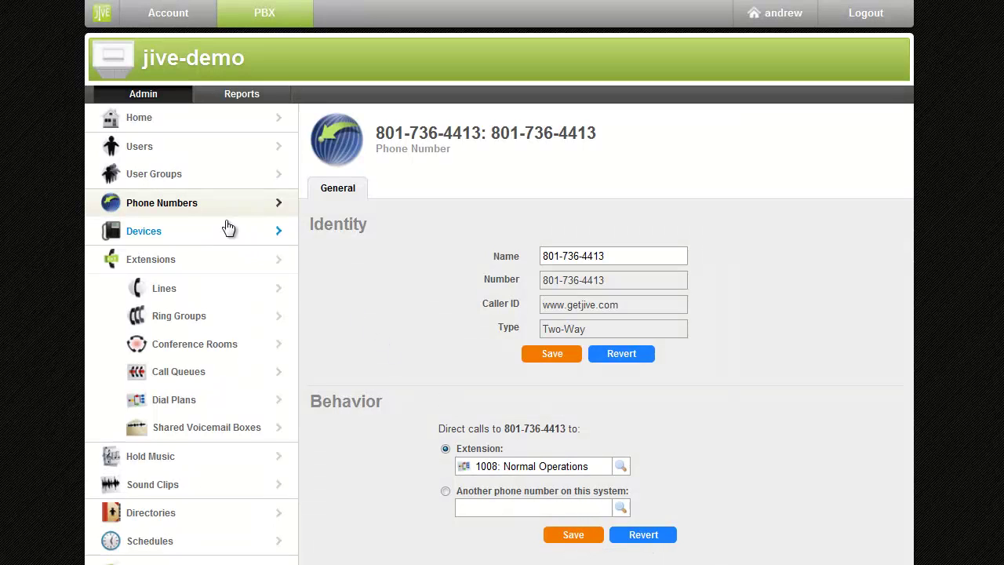
left_click(198, 206)
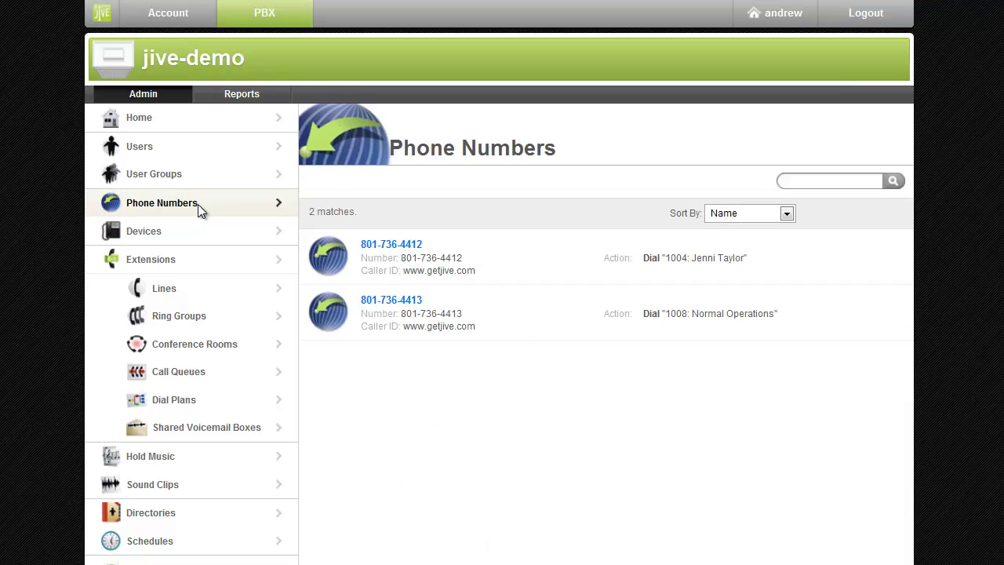